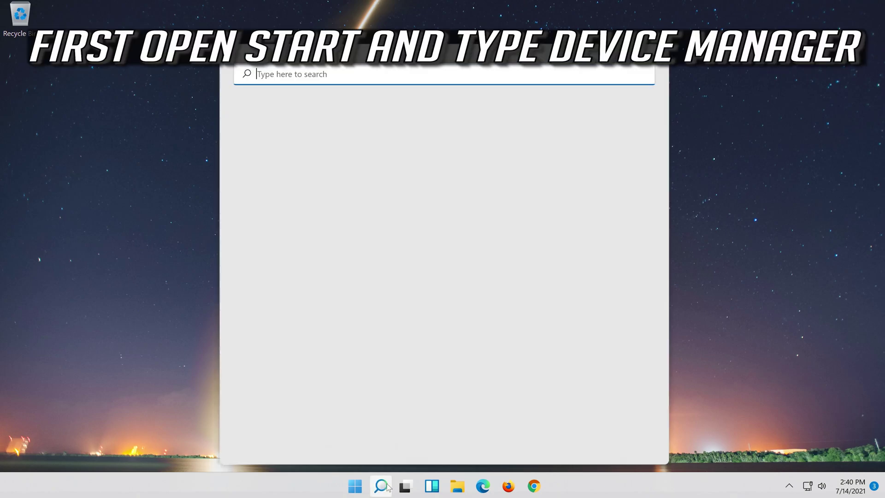
Step: Search Windows for 'device manager'
{"action": "type", "text": "dev"}
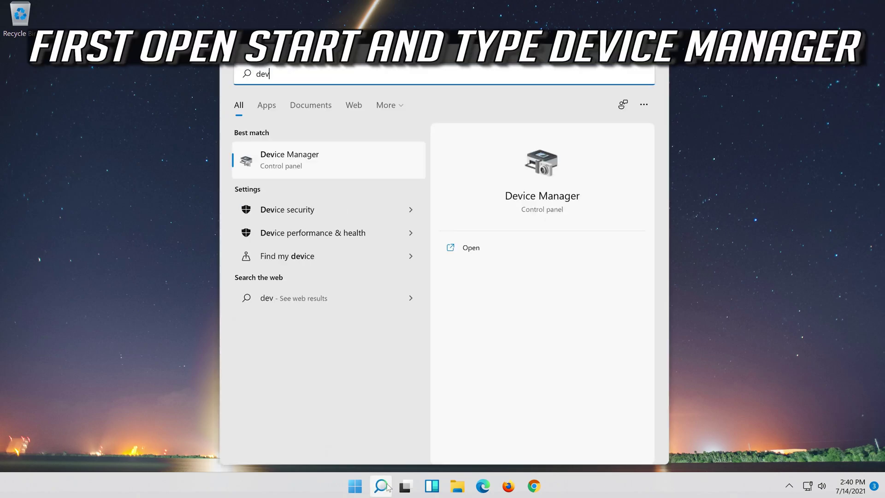
{"action": "type", "text": "ice ma"}
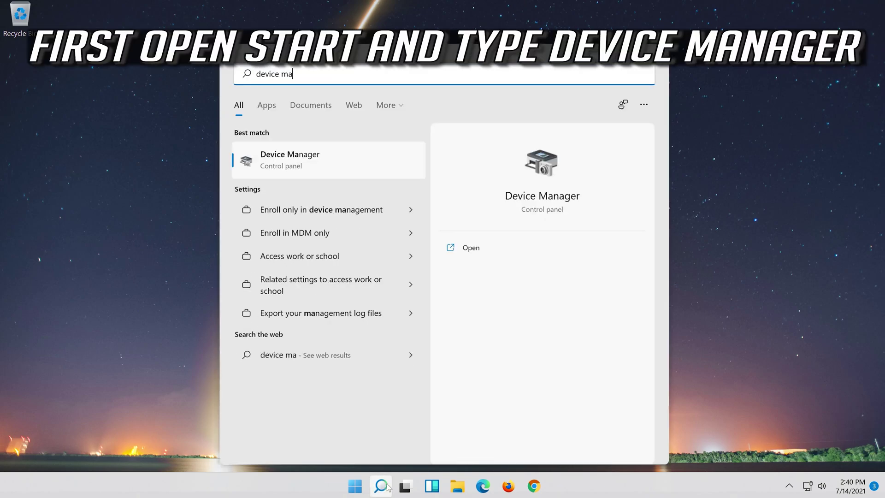
{"action": "type", "text": "nager"}
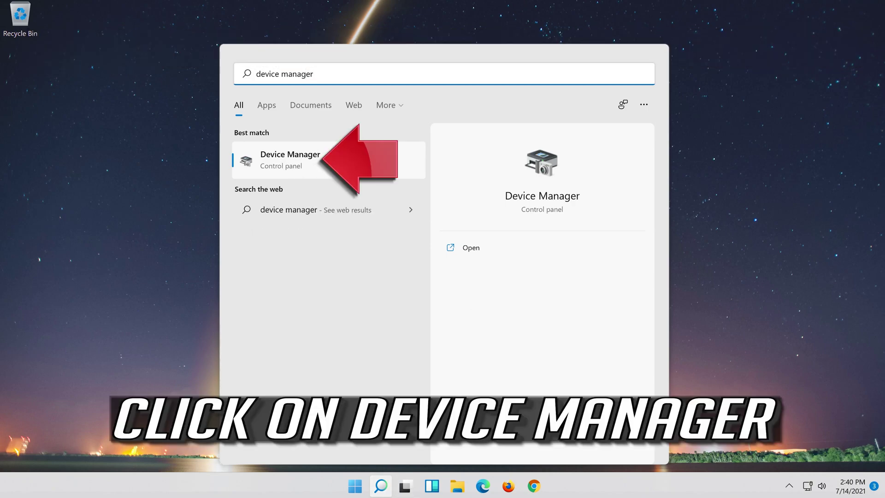
Step: Launch Device Manager and open High Definition Audio Device properties under Sound, video and game controllers
{"action": "left_click", "coordinate": [366, 162]}
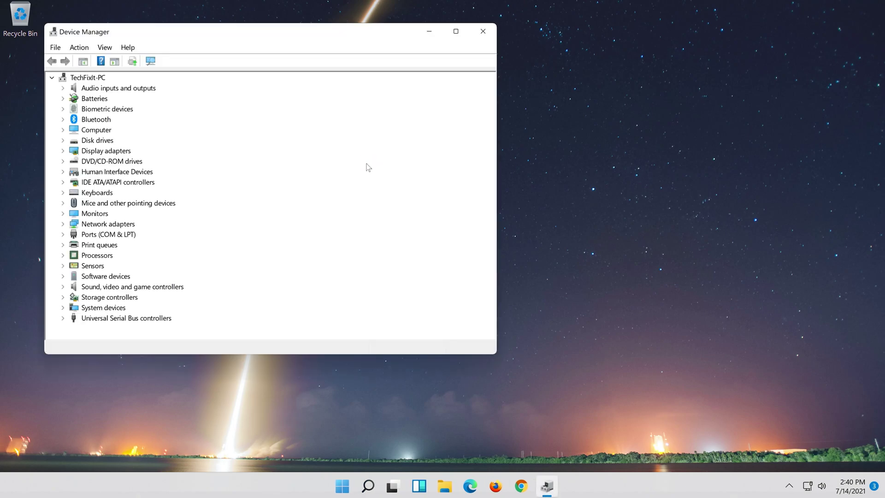
{"action": "left_click_drag", "start_coordinate": [285, 38], "coordinate": [467, 50]}
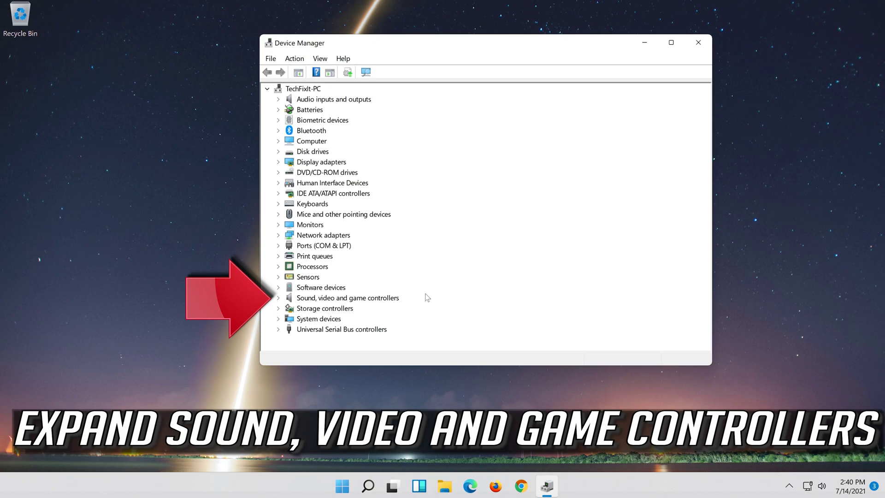
{"action": "left_click", "coordinate": [279, 298]}
{"action": "left_click", "coordinate": [305, 310]}
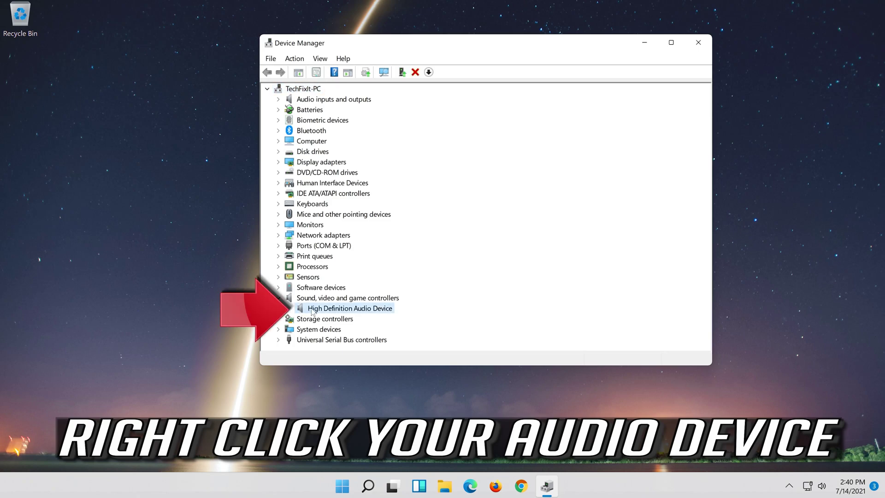
{"action": "right_click", "coordinate": [369, 312]}
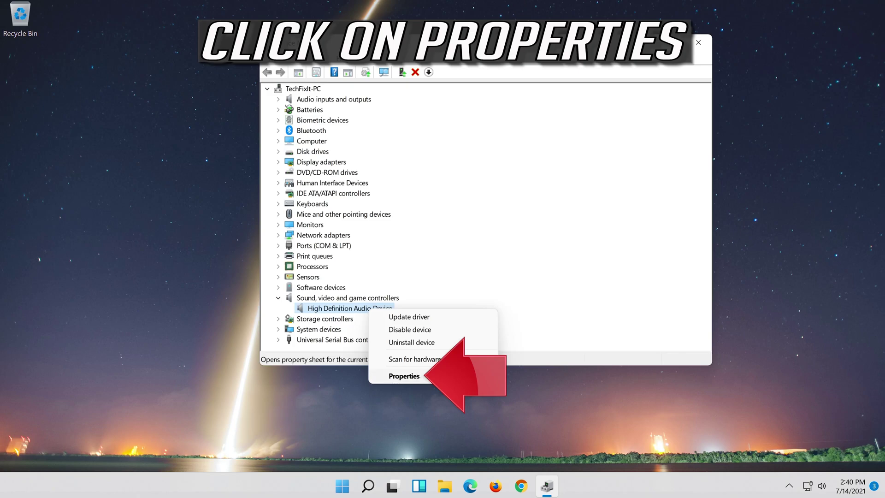
{"action": "left_click", "coordinate": [430, 375]}
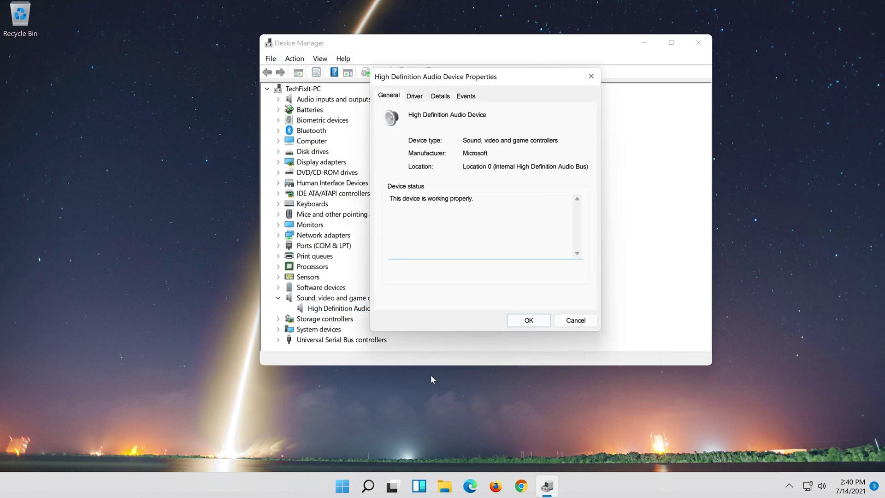
Step: Search automatically for a High Definition Audio Device driver, then check Windows Update for newer drivers
{"action": "left_click", "coordinate": [418, 97]}
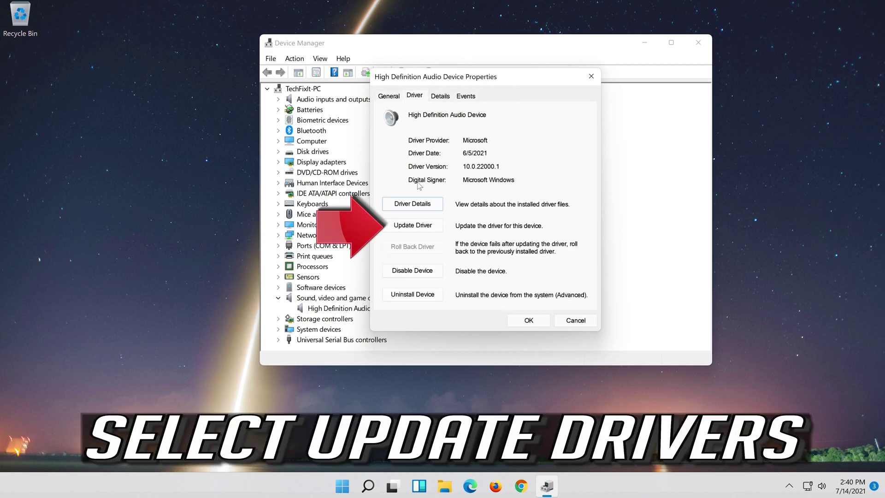
{"action": "left_click", "coordinate": [414, 226]}
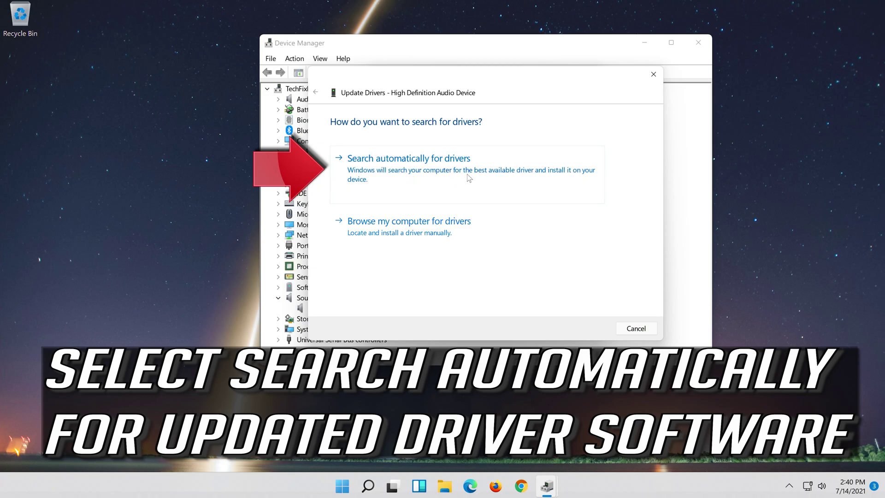
{"action": "left_click", "coordinate": [485, 177]}
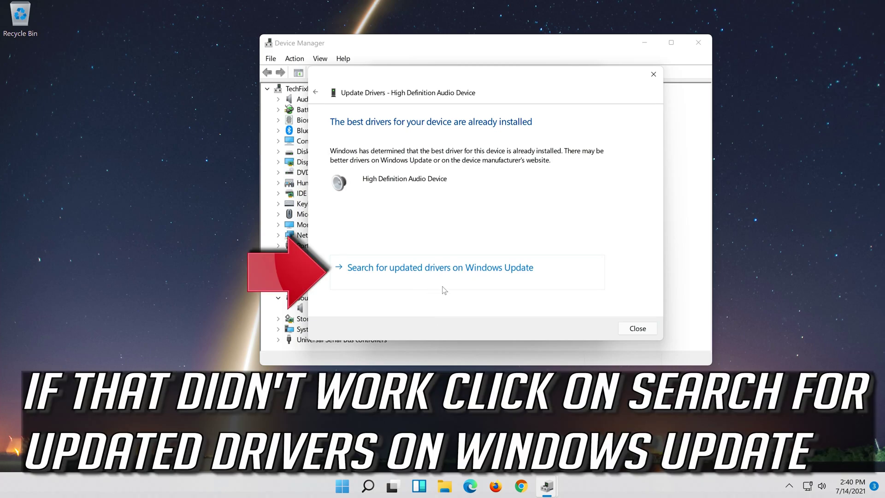
{"action": "left_click", "coordinate": [472, 277]}
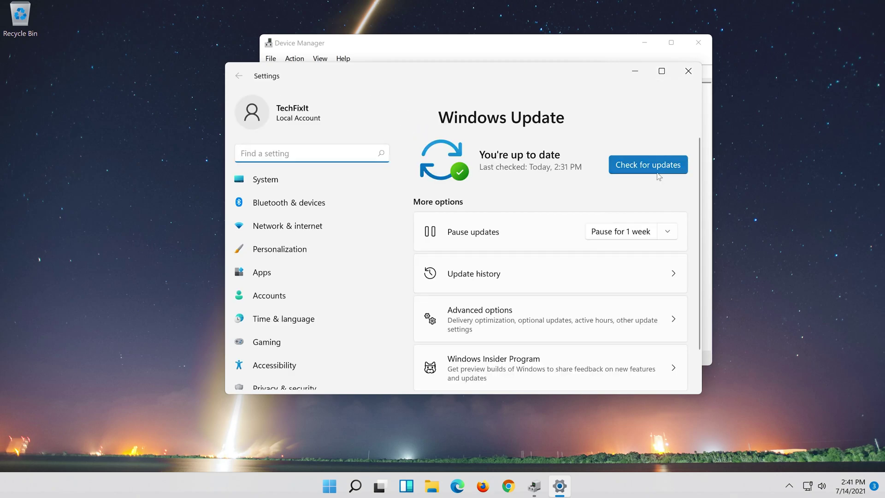
Step: Start a fresh Windows Update check for new updates
{"action": "left_click", "coordinate": [643, 162]}
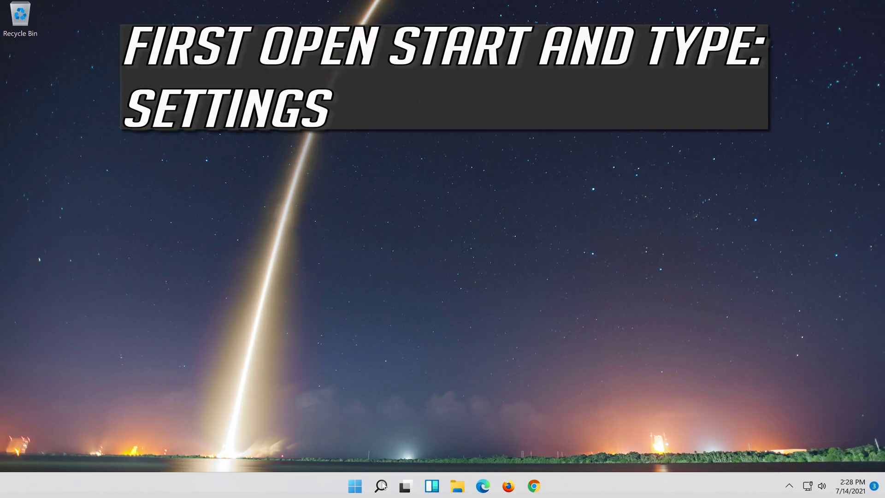
Step: Search for 'settings' and launch the Settings app
{"action": "left_click", "coordinate": [380, 491]}
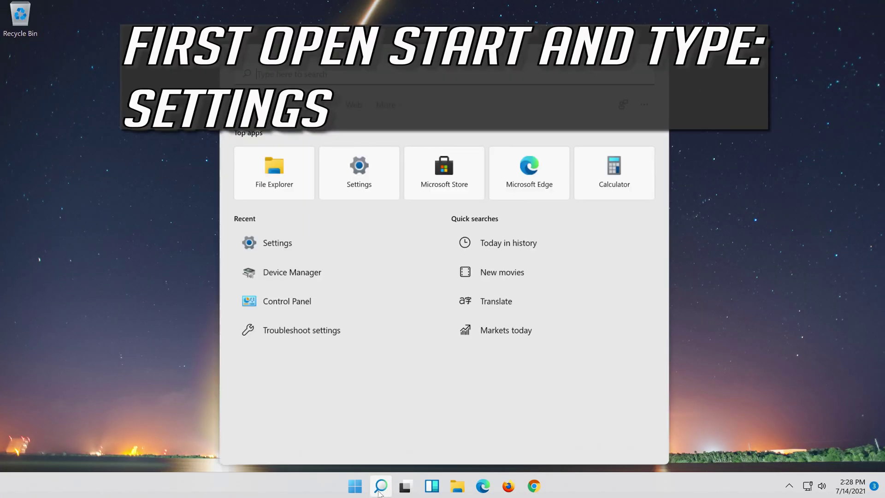
{"action": "type", "text": "settings"}
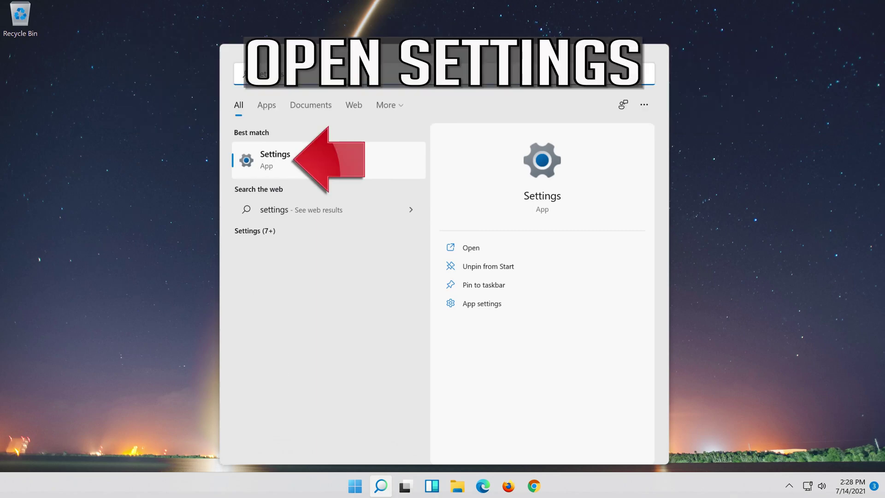
{"action": "left_click", "coordinate": [324, 164]}
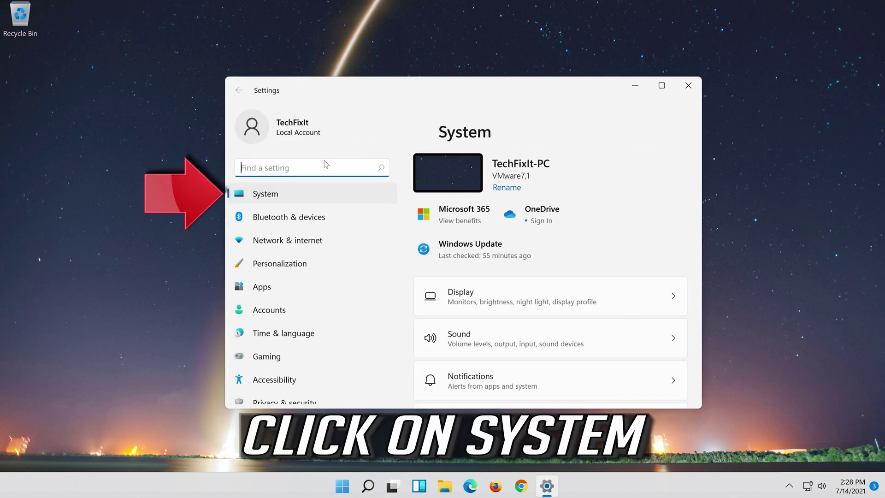
Step: Run the Playing Audio troubleshooter from System > Troubleshoot > Other troubleshooters
{"action": "left_click", "coordinate": [294, 198]}
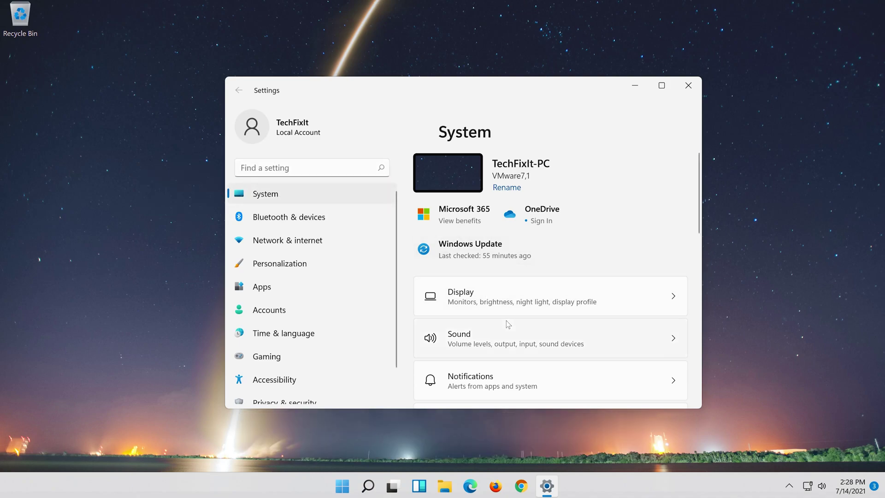
{"action": "scroll", "coordinate": [507, 320], "scroll_direction": "down", "scroll_amount": 4}
{"action": "scroll", "coordinate": [502, 324], "scroll_direction": "down", "scroll_amount": 7}
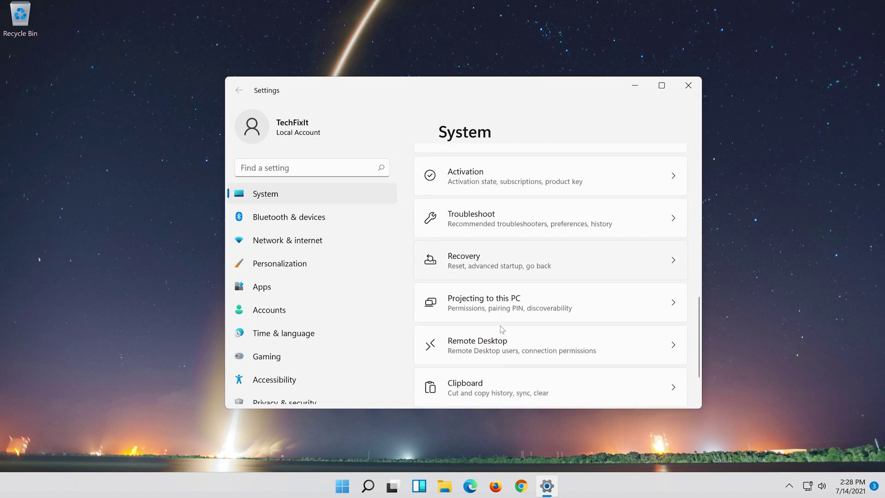
{"action": "scroll", "coordinate": [502, 328], "scroll_direction": "up", "scroll_amount": 3}
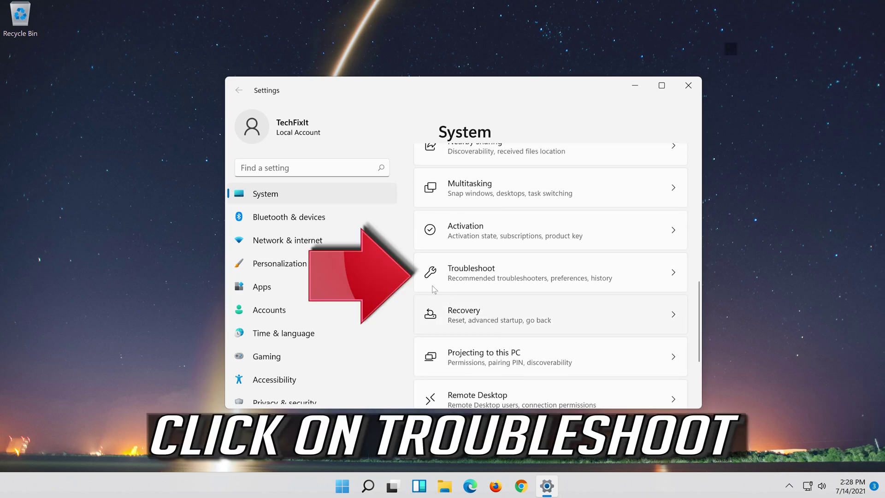
{"action": "left_click", "coordinate": [550, 277]}
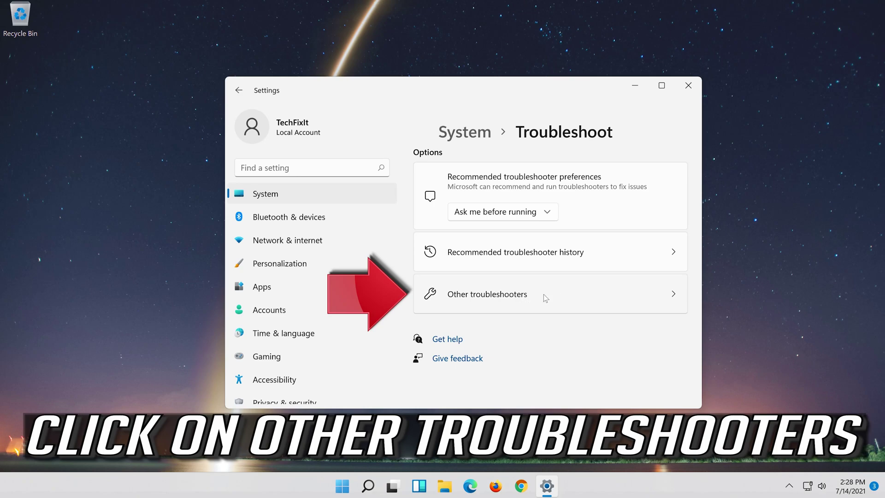
{"action": "left_click", "coordinate": [556, 297]}
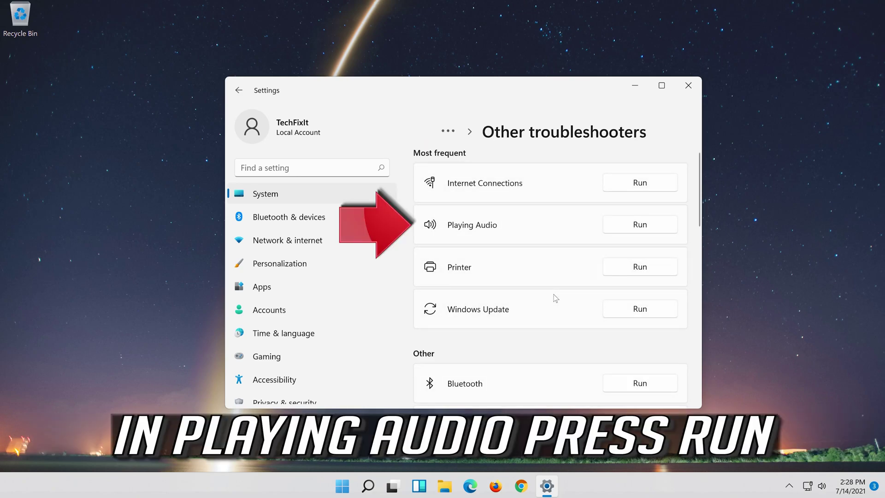
{"action": "left_click", "coordinate": [631, 229]}
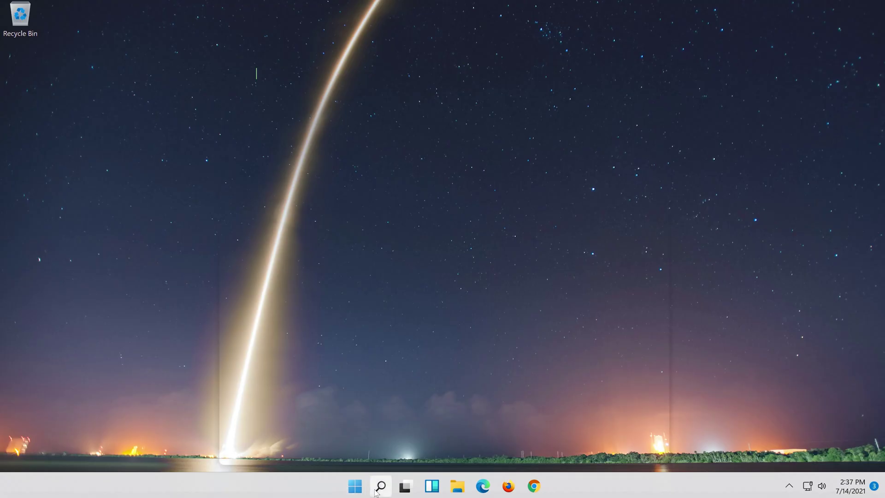
Step: Search for 'device manager' and relaunch Device Manager
{"action": "left_click", "coordinate": [379, 488]}
{"action": "type", "text": "dev"}
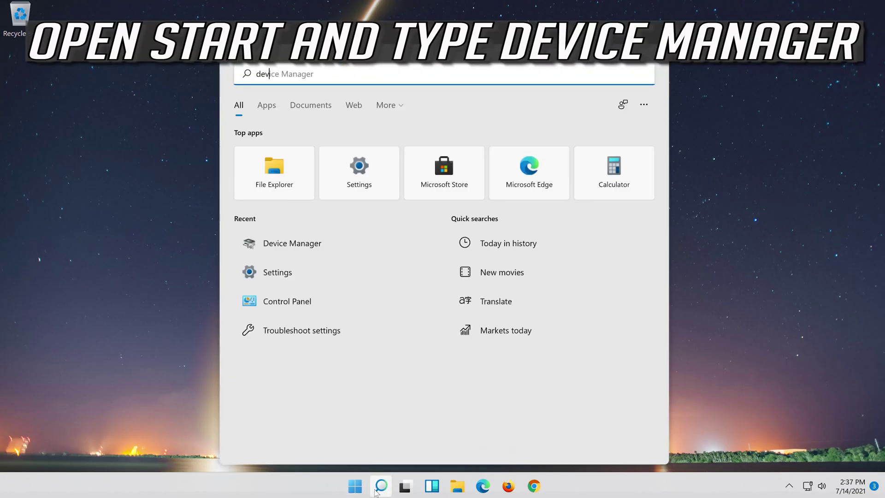
{"action": "type", "text": "ice manager"}
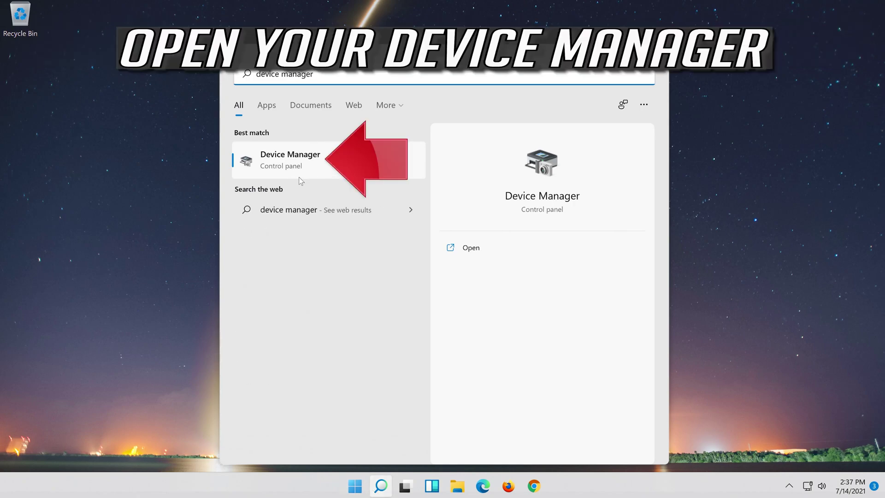
{"action": "left_click", "coordinate": [330, 168]}
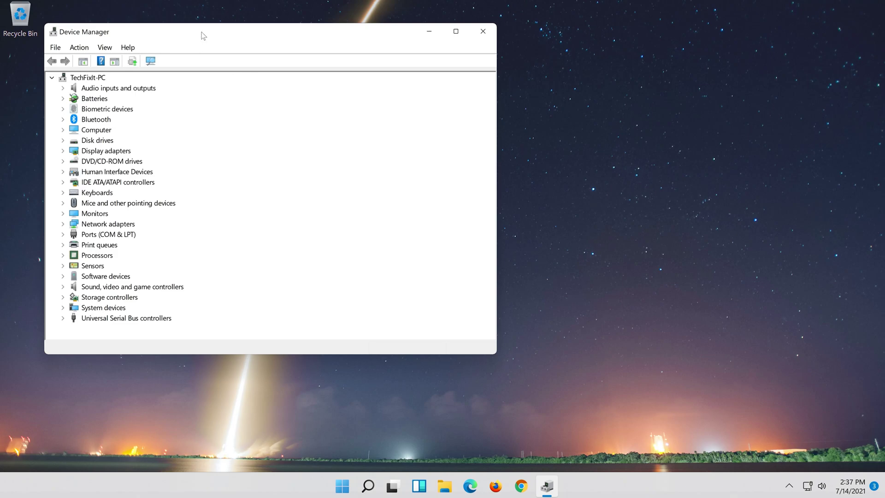
Step: Start Update Driver for the High Definition Audio Device from its Properties Driver tab
{"action": "left_click_drag", "start_coordinate": [203, 34], "coordinate": [433, 66]}
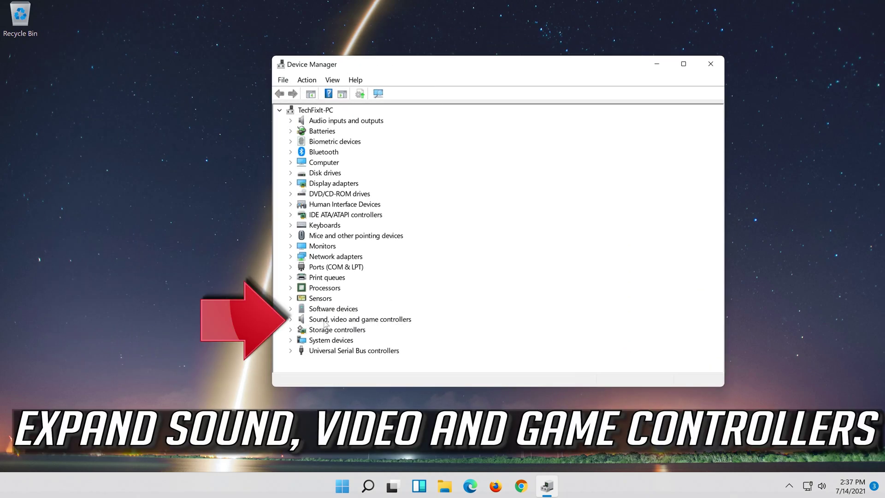
{"action": "left_click", "coordinate": [291, 319]}
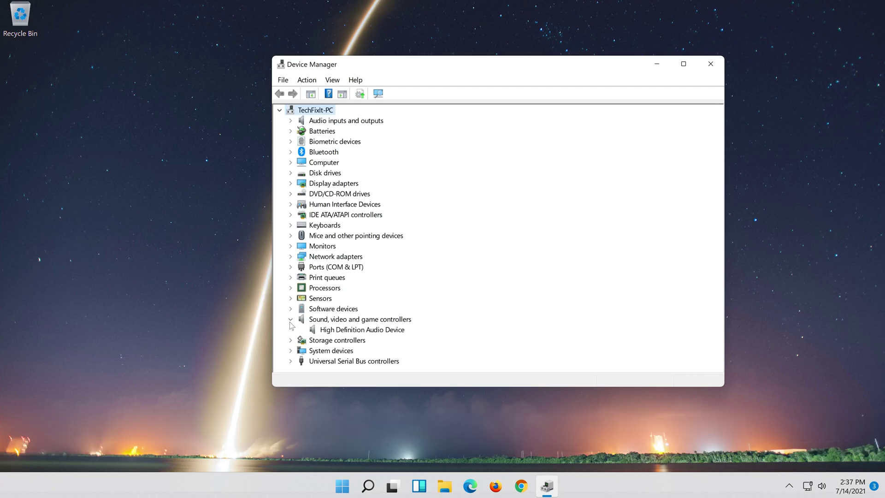
{"action": "left_click", "coordinate": [329, 332]}
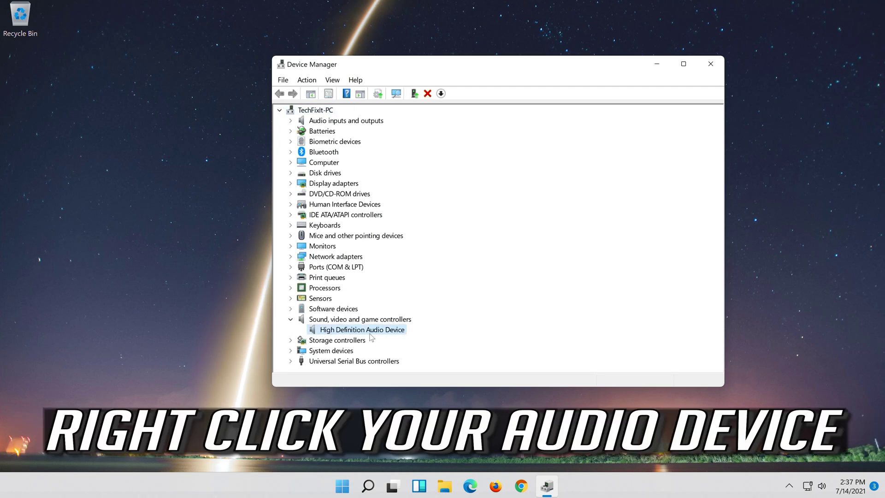
{"action": "right_click", "coordinate": [395, 332]}
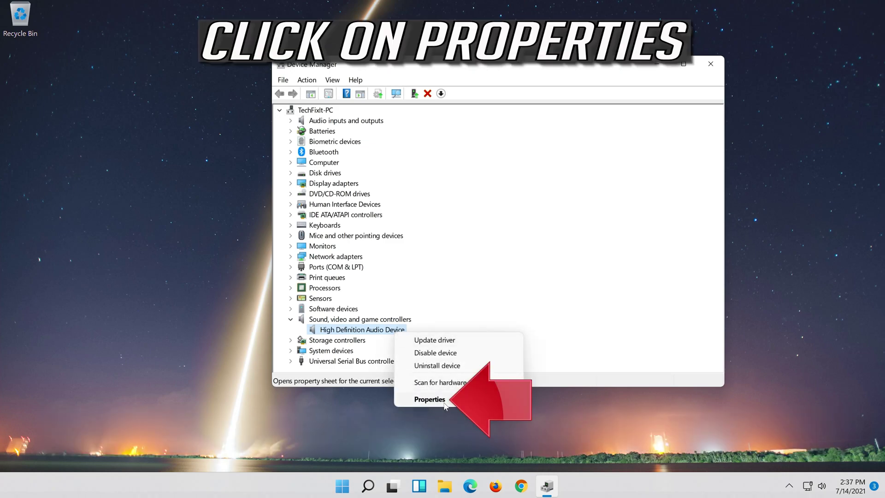
{"action": "left_click", "coordinate": [463, 400]}
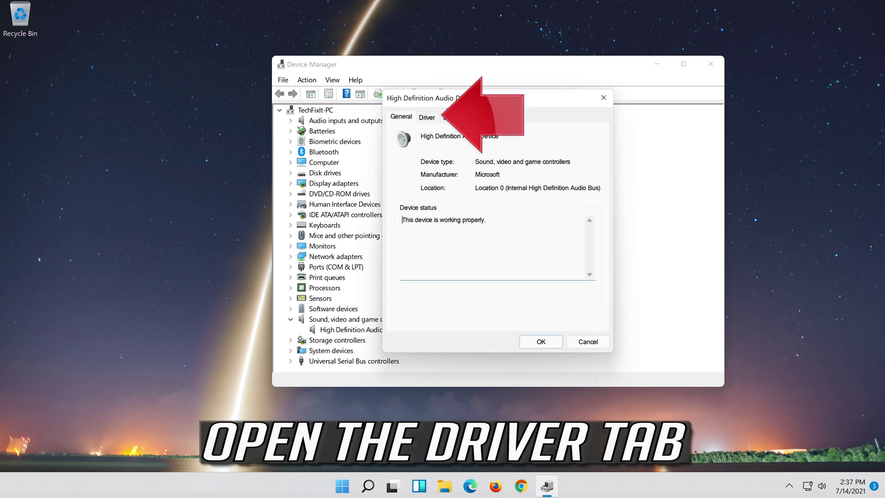
{"action": "left_click", "coordinate": [427, 118]}
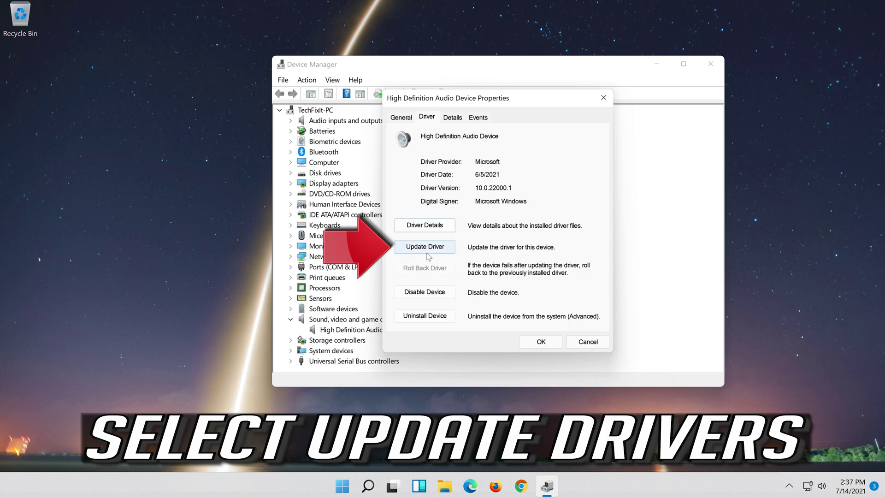
{"action": "left_click", "coordinate": [427, 249]}
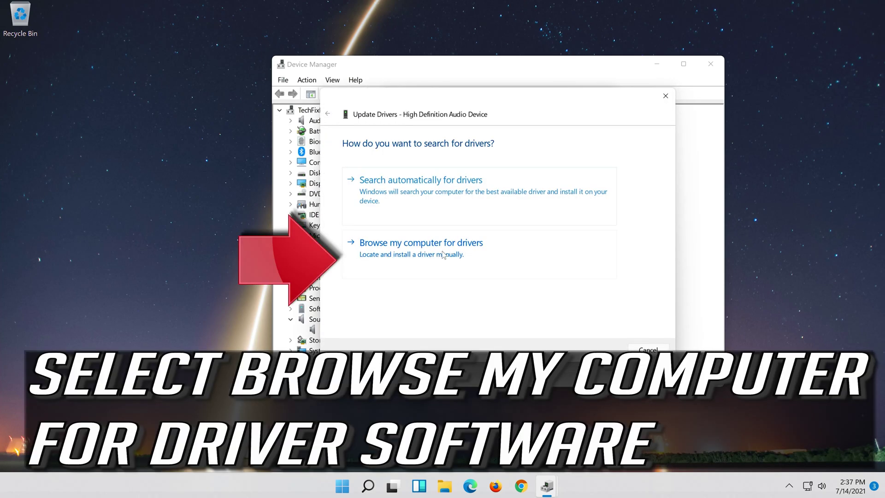
Step: Manually install the High Definition Audio Device driver from the local list, accepting the warning
{"action": "left_click", "coordinate": [475, 253]}
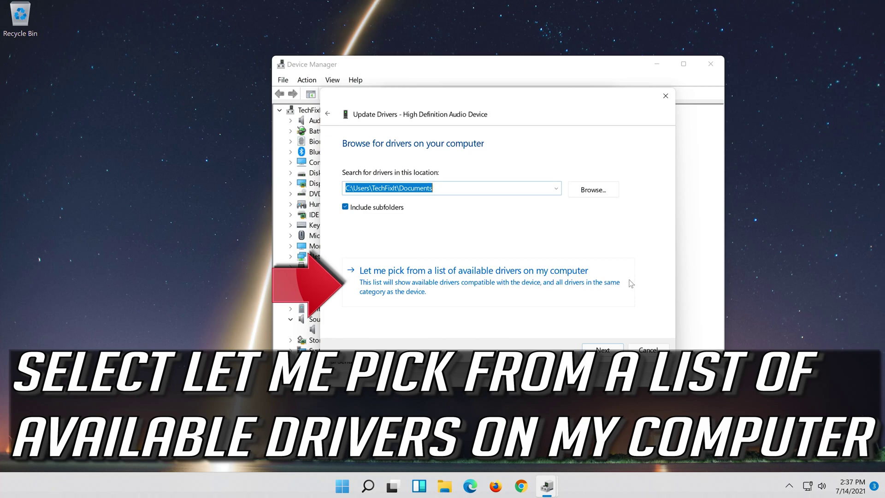
{"action": "left_click", "coordinate": [433, 290]}
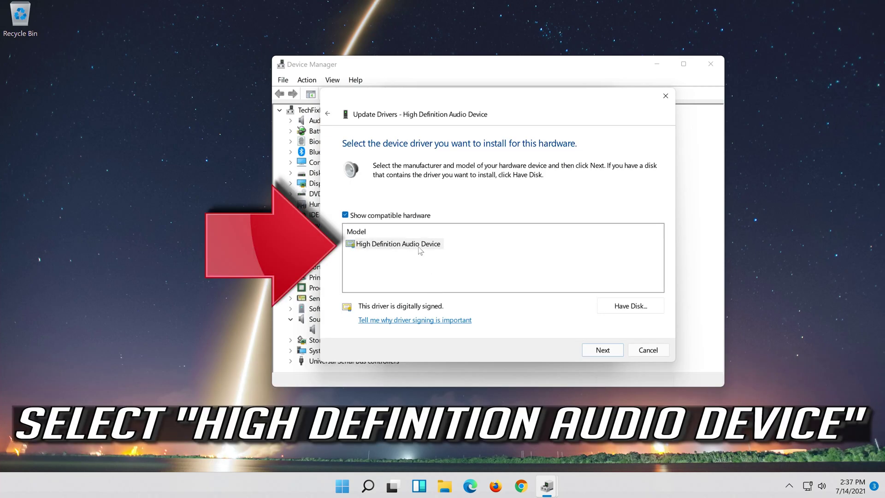
{"action": "left_click", "coordinate": [390, 246]}
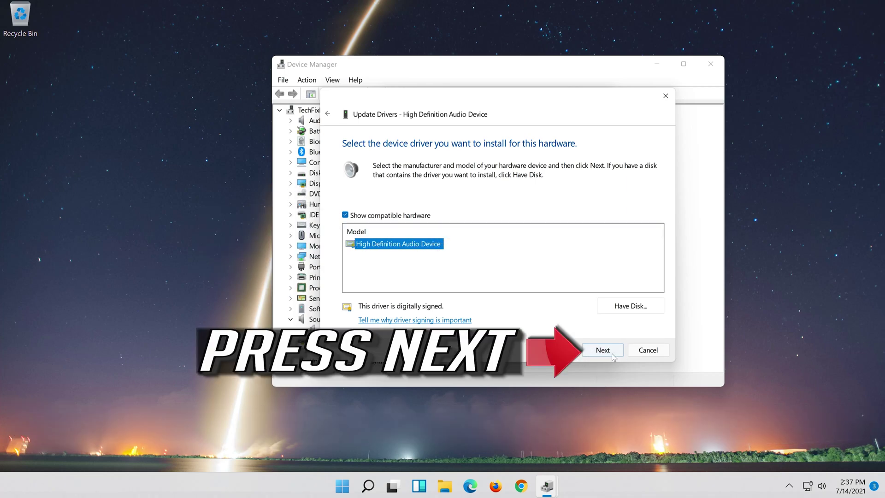
{"action": "left_click", "coordinate": [612, 353]}
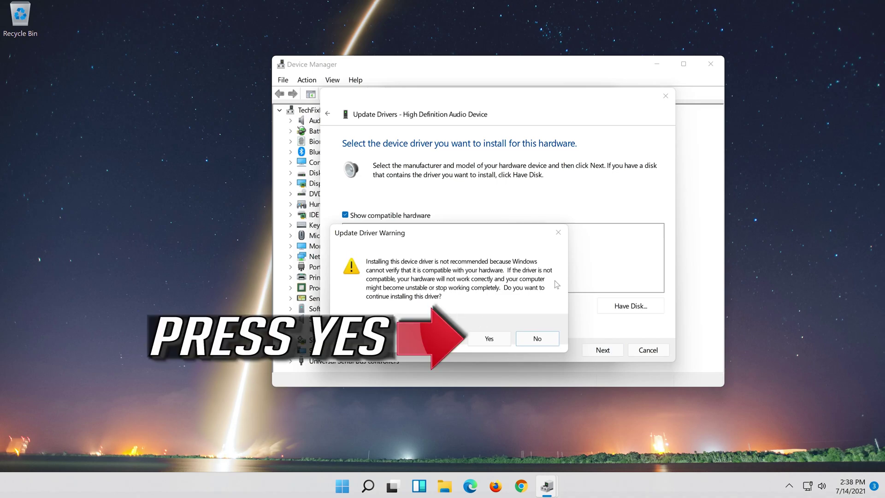
{"action": "left_click", "coordinate": [489, 340]}
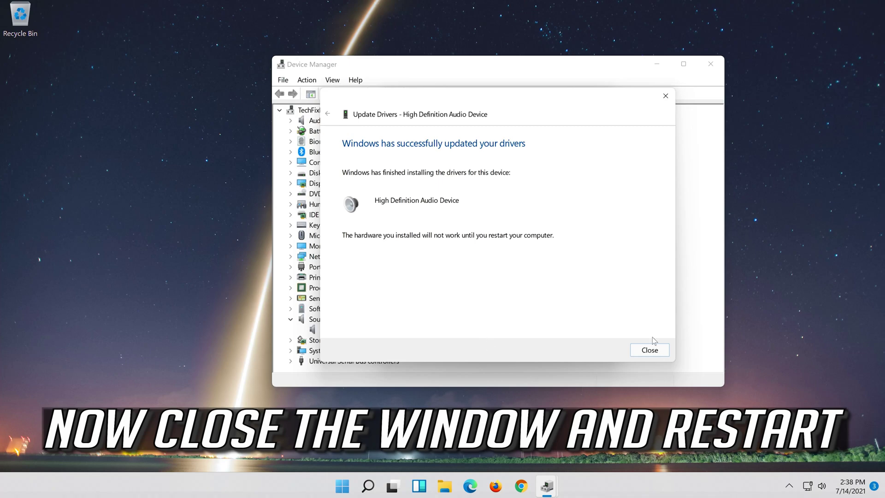
{"action": "left_click", "coordinate": [650, 350]}
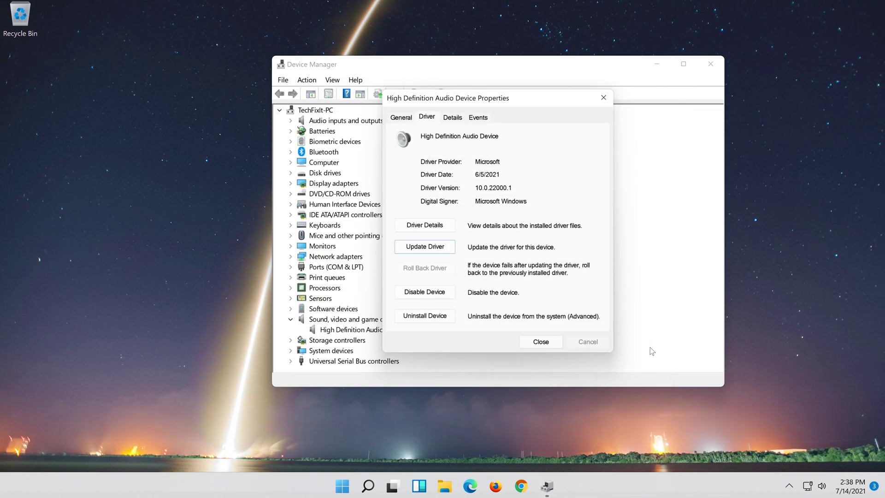
Step: Close the audio device properties and accept the prompt to restart the PC
{"action": "left_click", "coordinate": [541, 342]}
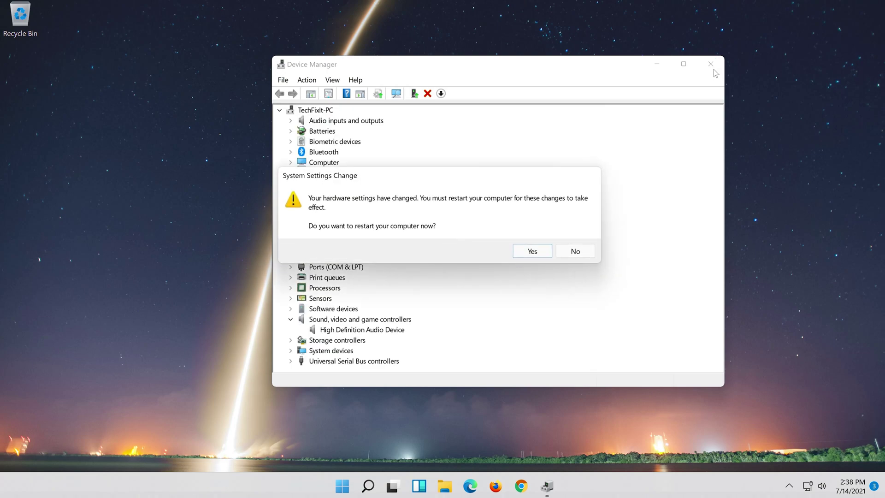
{"action": "left_click", "coordinate": [533, 253]}
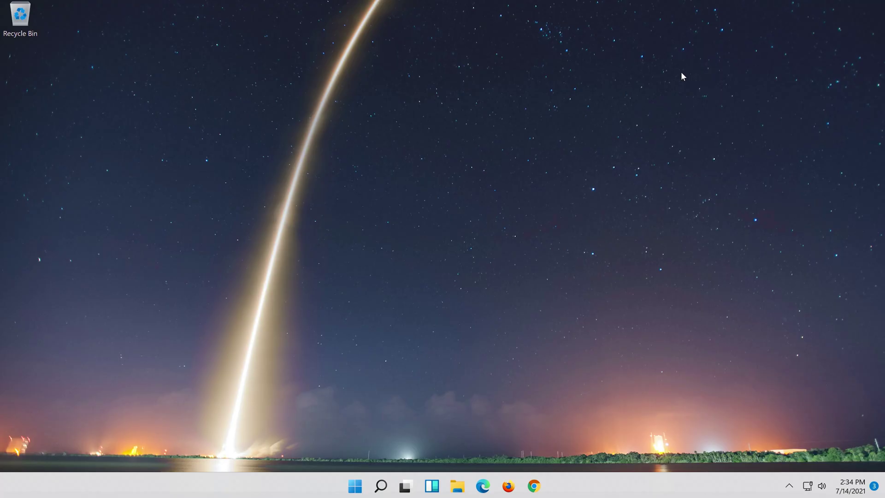
Step: Launch Device Manager by searching Windows for 'device manager'
{"action": "left_click", "coordinate": [374, 491]}
{"action": "type", "text": "dev"}
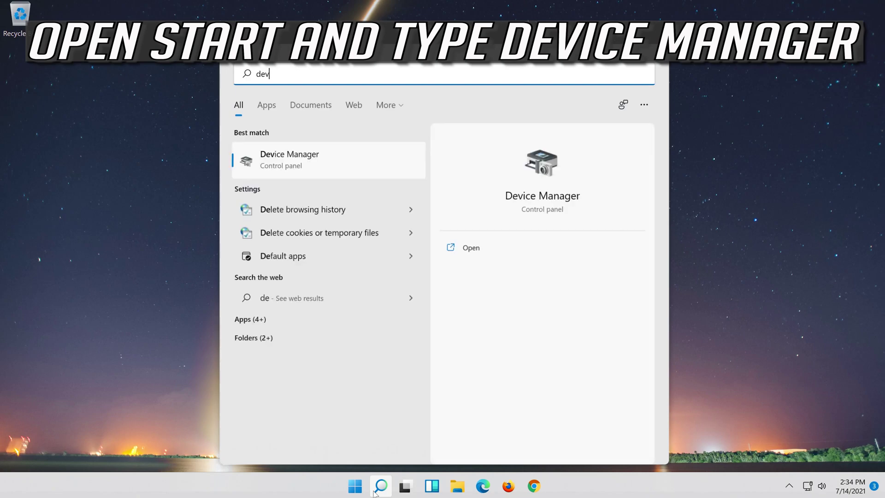
{"action": "type", "text": "ice manager"}
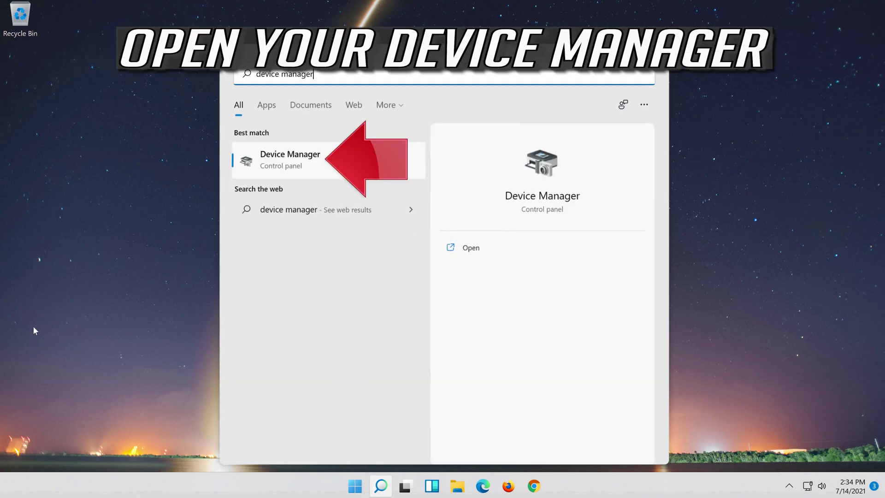
{"action": "left_click", "coordinate": [308, 165]}
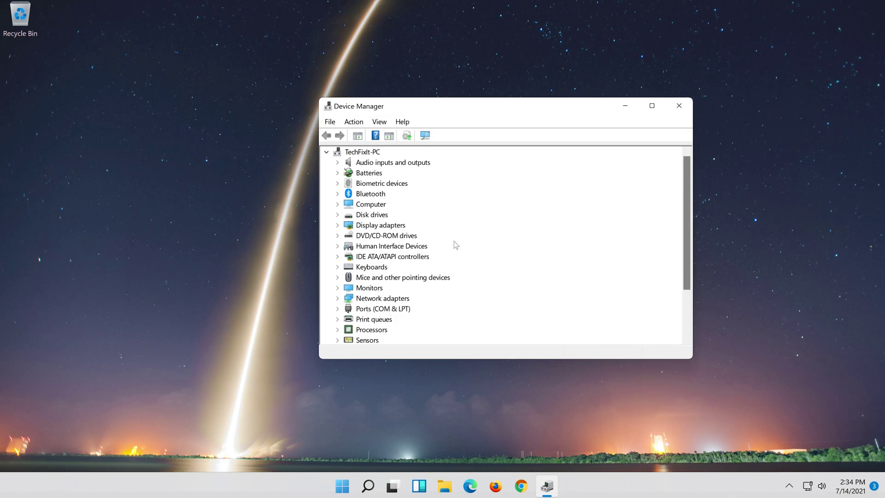
Step: View the High Definition Audio Device's driver details under Sound, video and game controllers
{"action": "scroll", "coordinate": [460, 246], "scroll_direction": "down", "scroll_amount": 2}
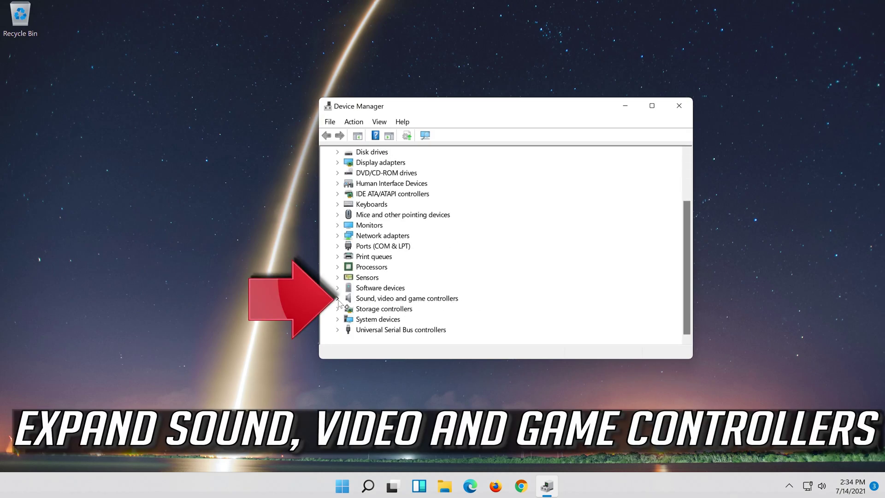
{"action": "double_click", "coordinate": [443, 298]}
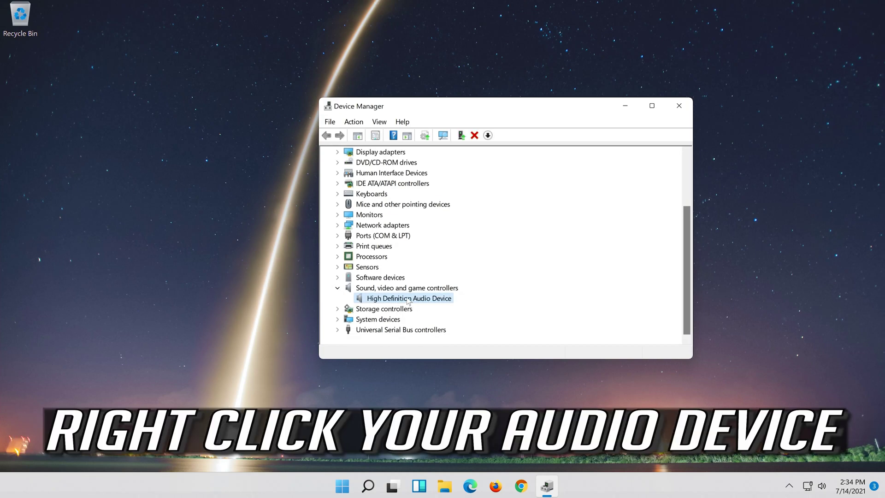
{"action": "right_click", "coordinate": [408, 301]}
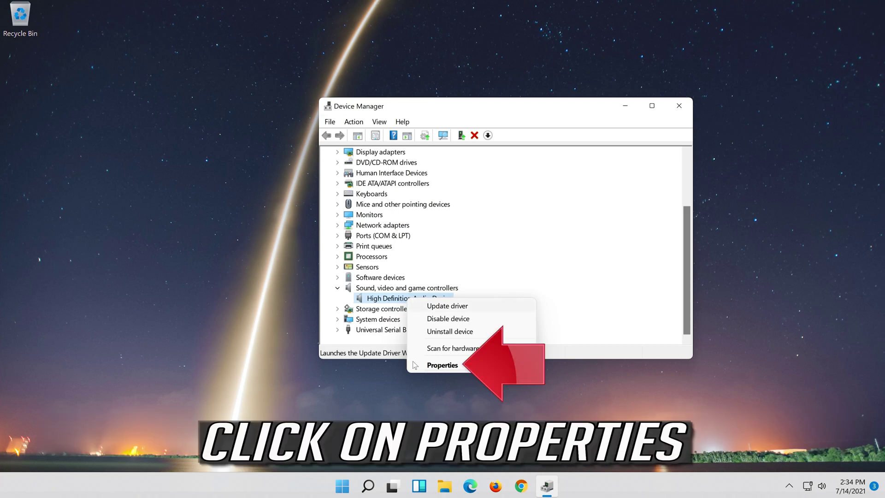
{"action": "left_click", "coordinate": [455, 368]}
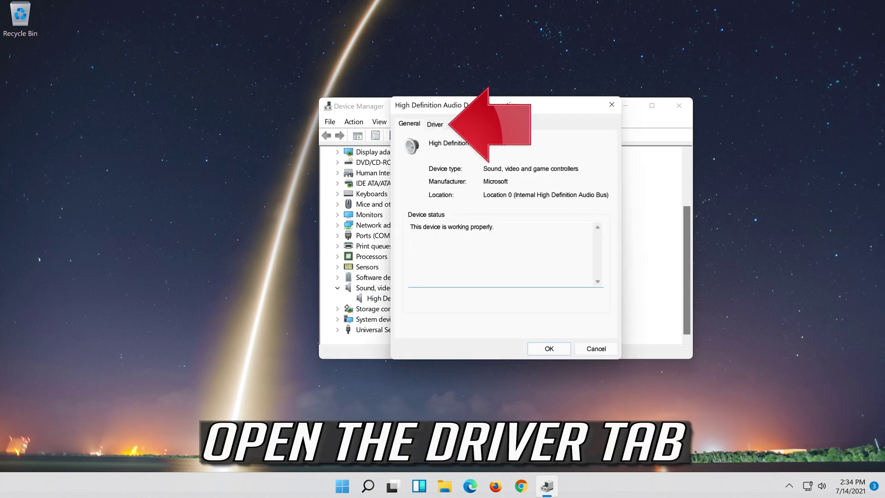
{"action": "left_click", "coordinate": [433, 125]}
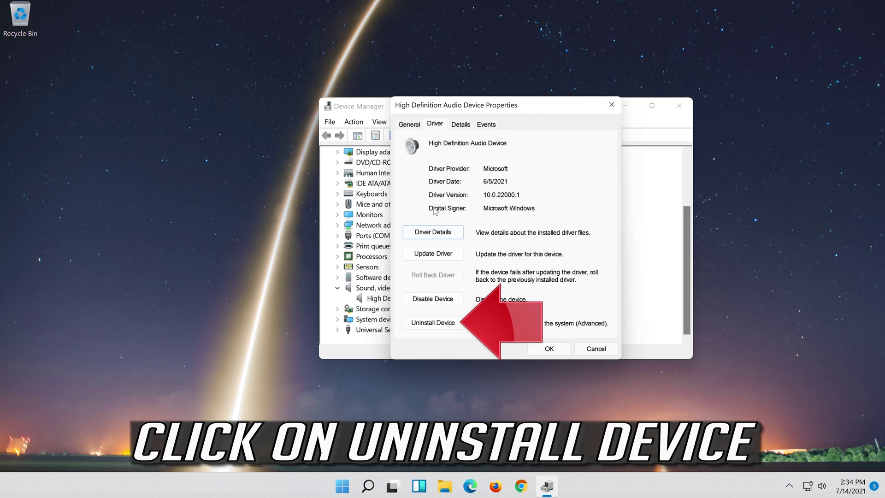
Step: Uninstall the High Definition Audio Device, confirm the removal, and close Device Manager
{"action": "left_click", "coordinate": [437, 326]}
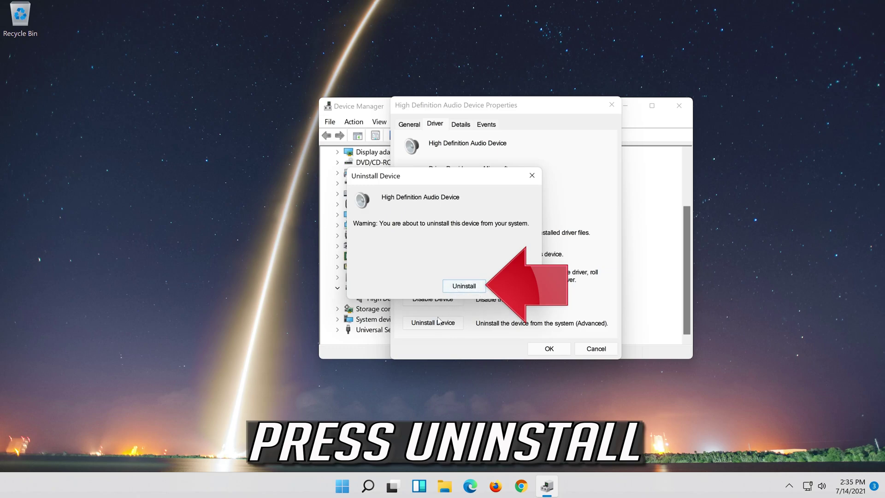
{"action": "left_click", "coordinate": [467, 286]}
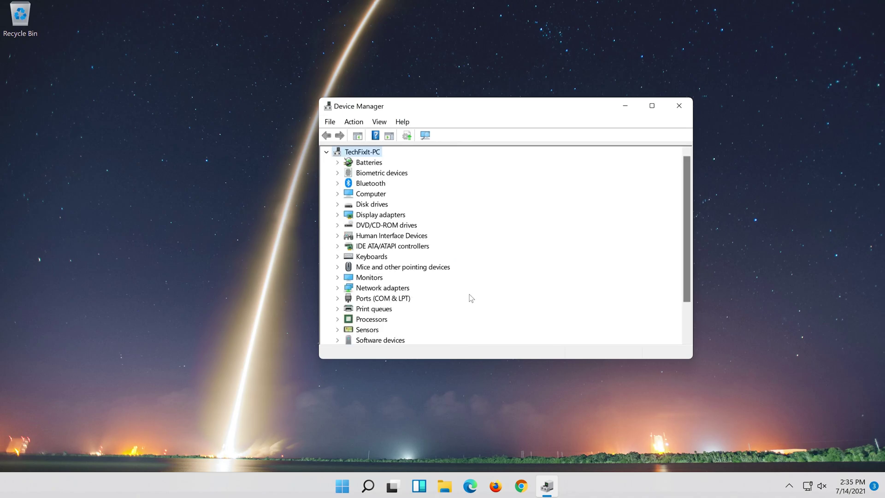
{"action": "left_click", "coordinate": [679, 105]}
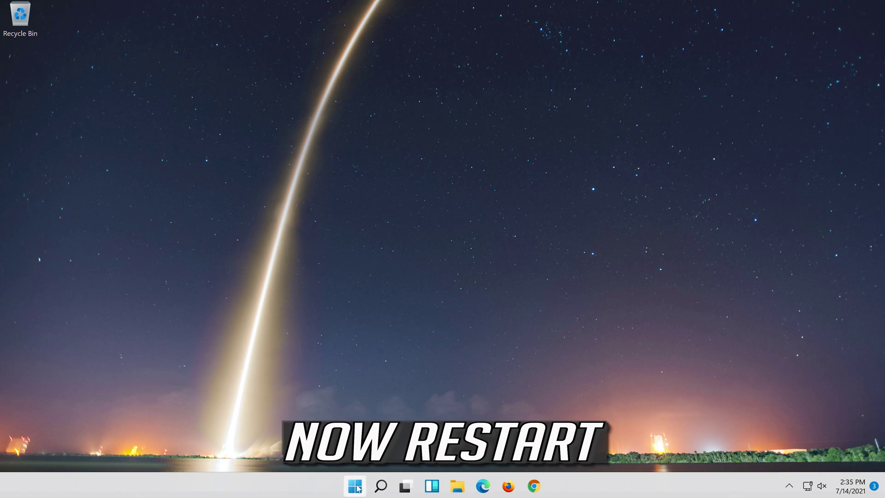
Step: Restart the PC from the Start menu's power options
{"action": "left_click", "coordinate": [355, 486]}
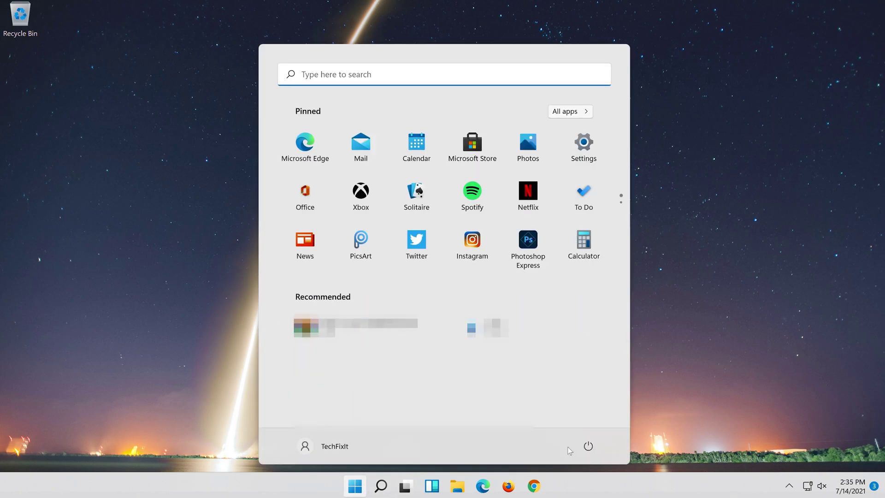
{"action": "left_click", "coordinate": [588, 446]}
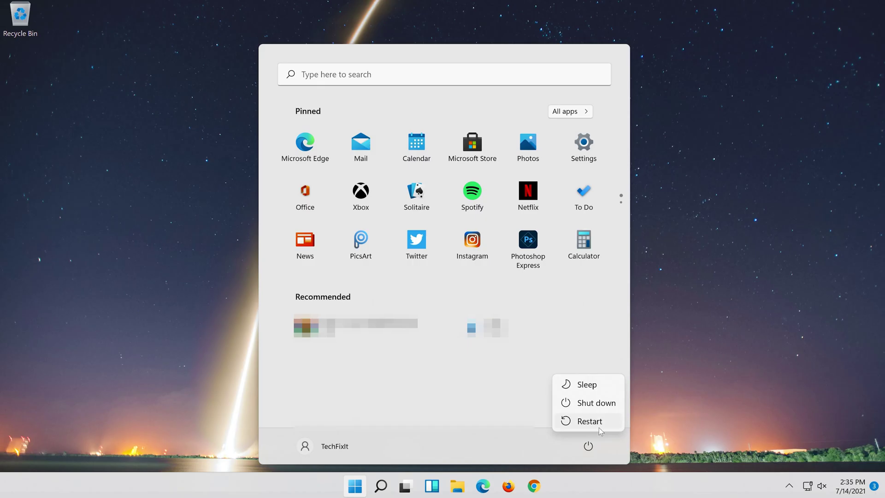
{"action": "left_click", "coordinate": [599, 424]}
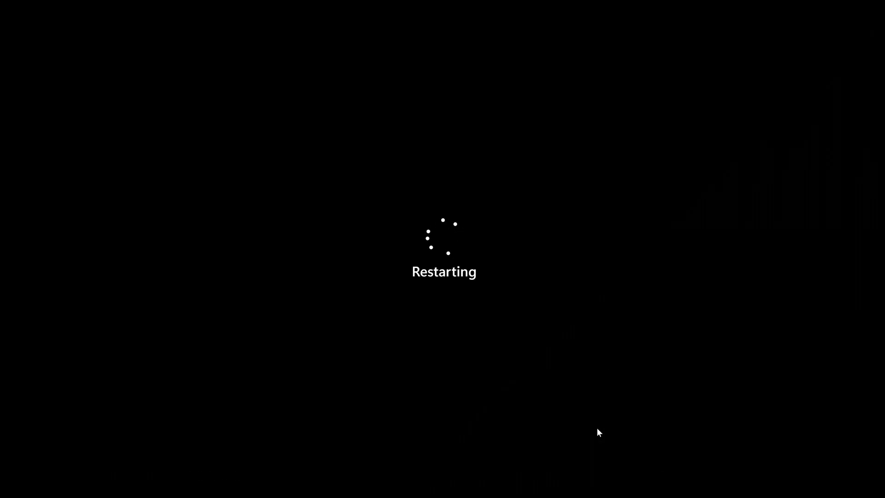